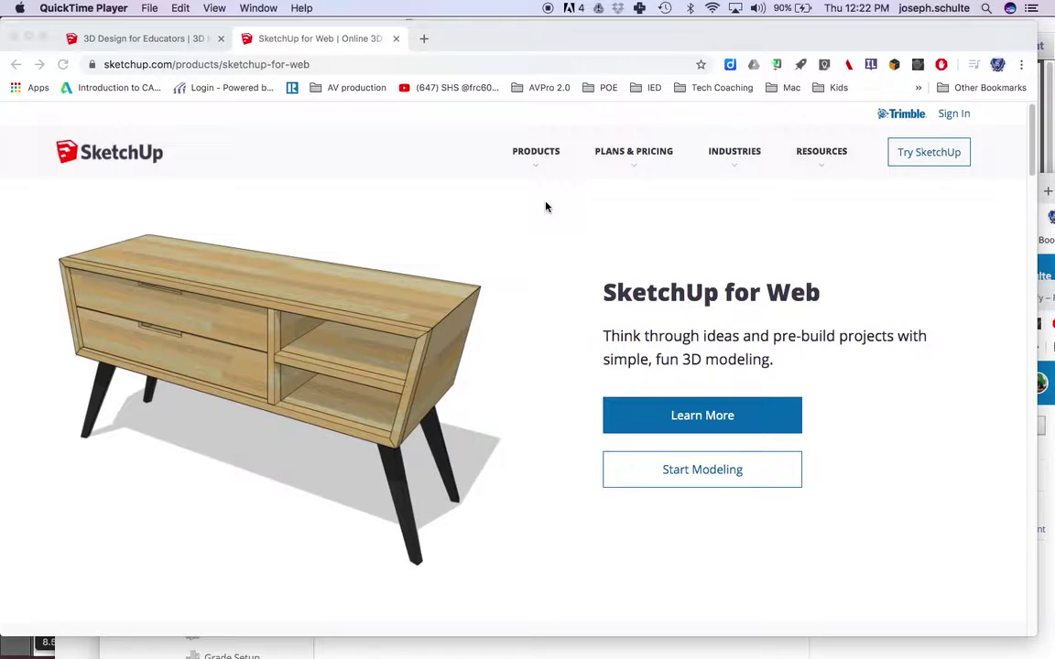
# - Bring the Chrome window with the SketchUp for Web product page to the front
pyautogui.click(312, 64)
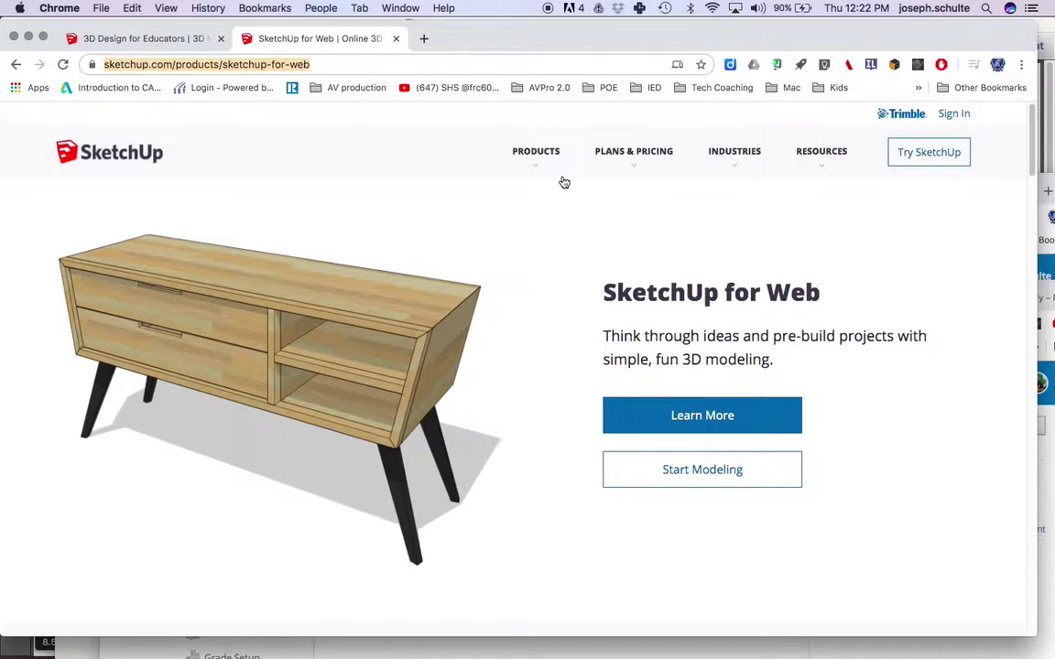
# - Sign in to SketchUp through the Trimble page using a Google account
pyautogui.click(954, 115)
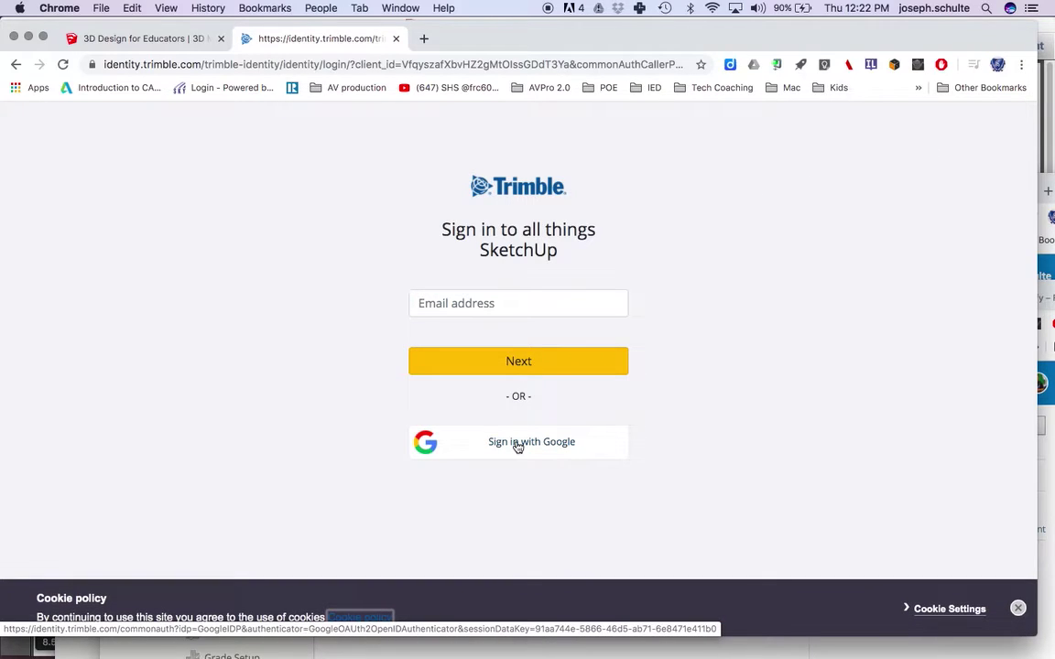
pyautogui.click(518, 447)
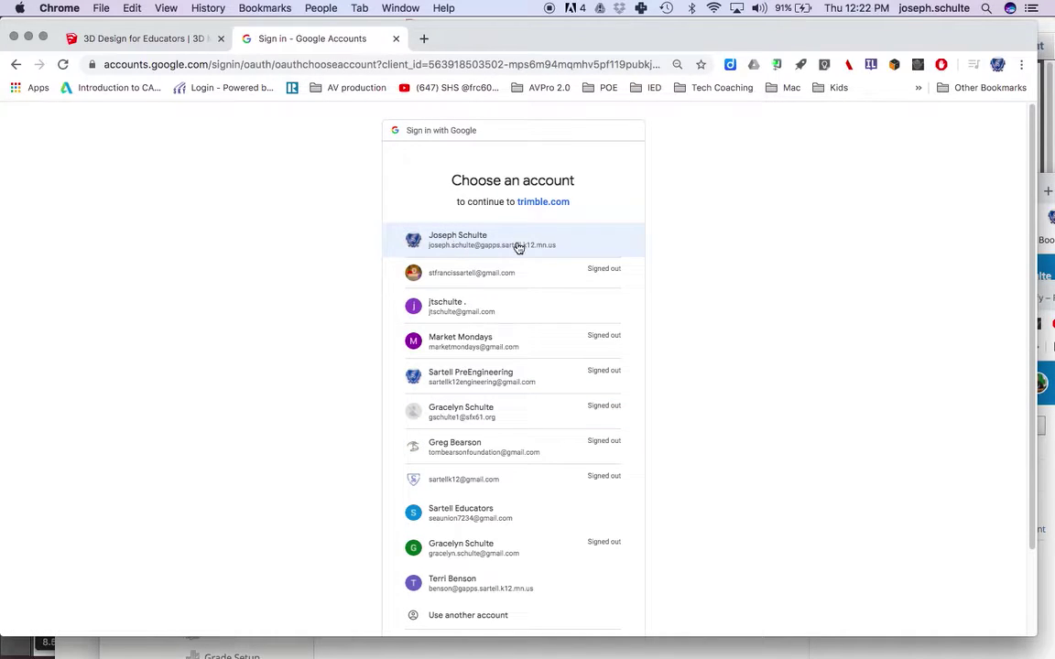
pyautogui.click(529, 246)
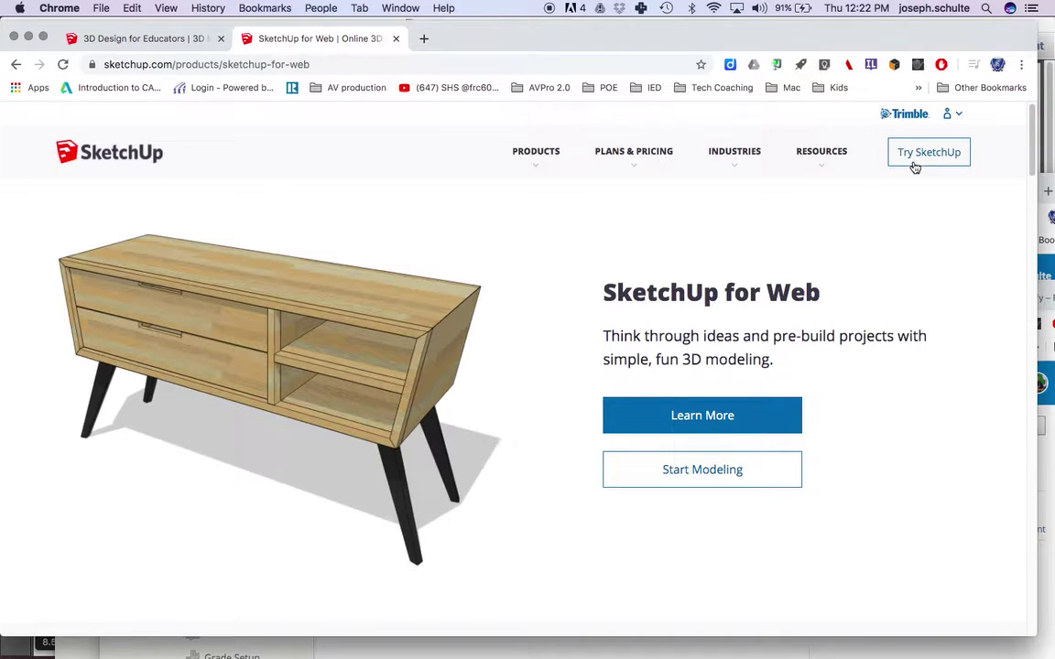
# - Launch the SketchUp for Web app from the product page with Start Modeling
pyautogui.click(675, 469)
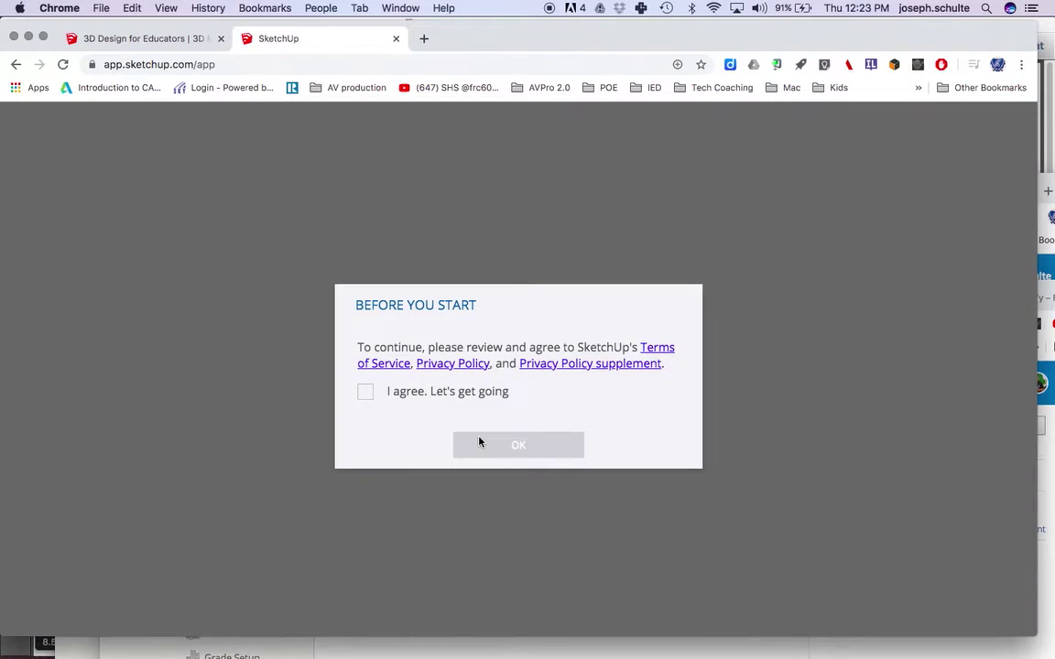
# - Agree to the terms of service and start the introductory guided tour
pyautogui.click(366, 393)
pyautogui.click(528, 446)
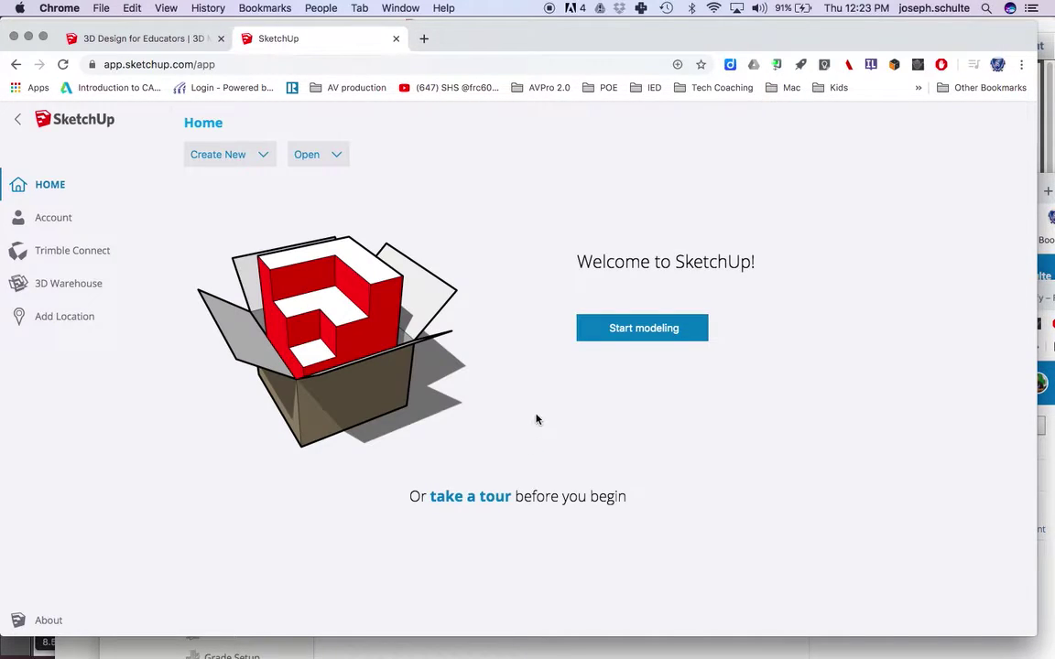
pyautogui.click(493, 501)
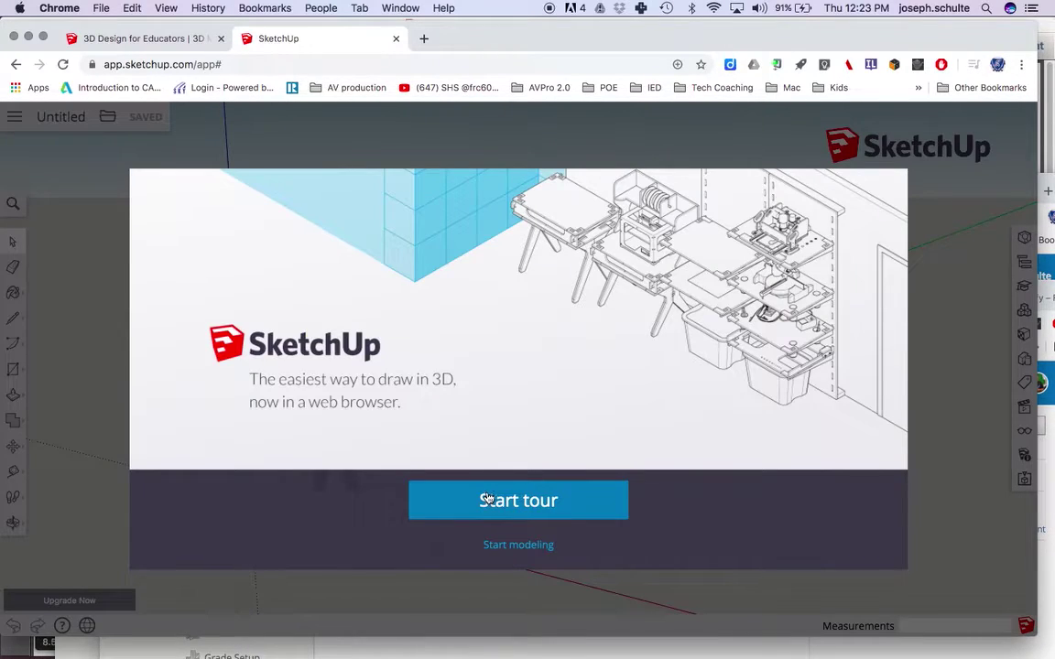
pyautogui.click(511, 500)
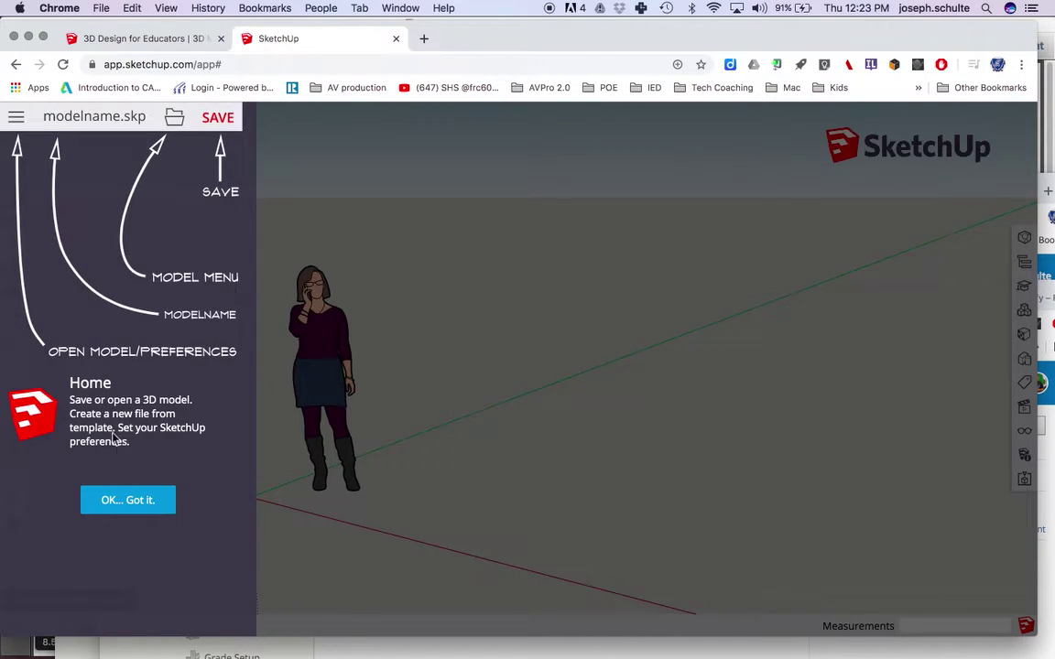
# - Zoom the page in and advance the tour past Home and Toolbars to the Panels tip
pyautogui.click(137, 502)
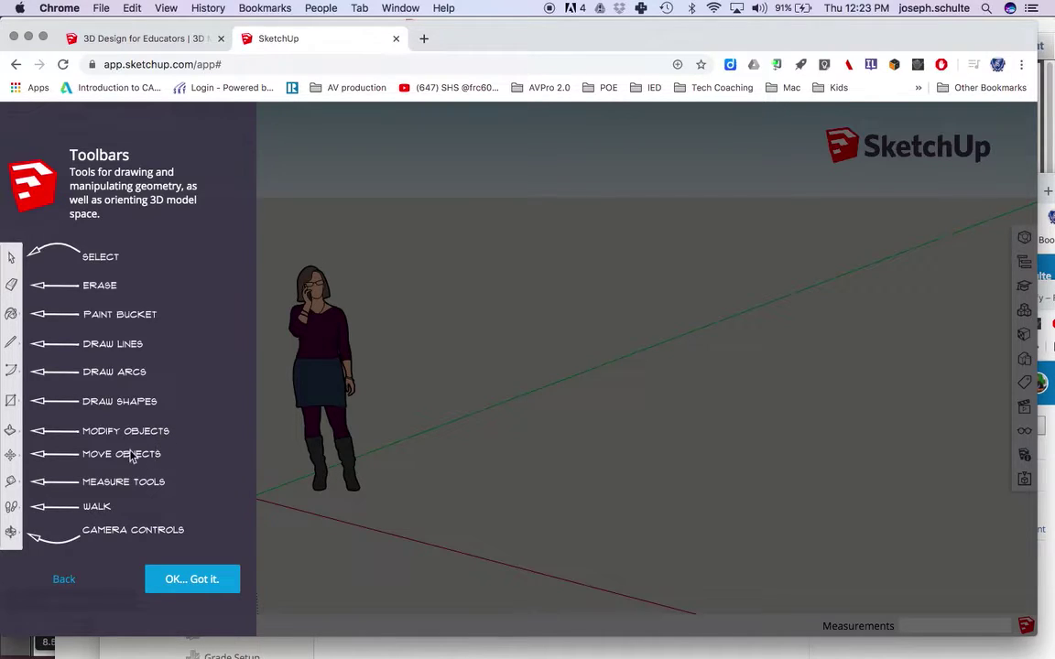
pyautogui.press('super+equal')
pyautogui.press('super+equal')
pyautogui.press('super+equal')
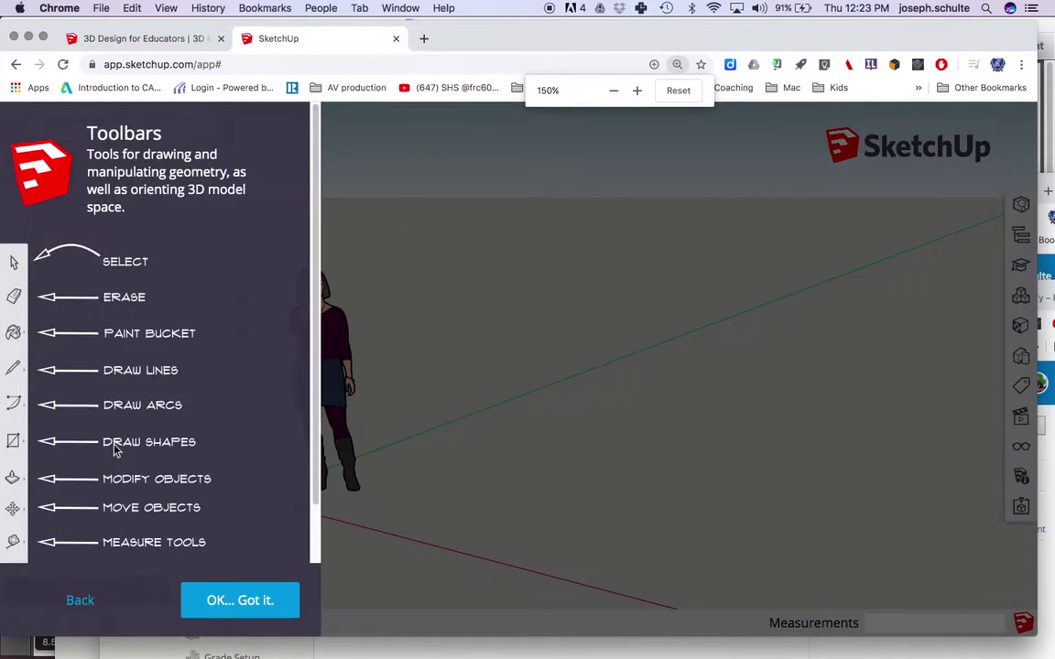
pyautogui.scroll(-4, 114, 448)
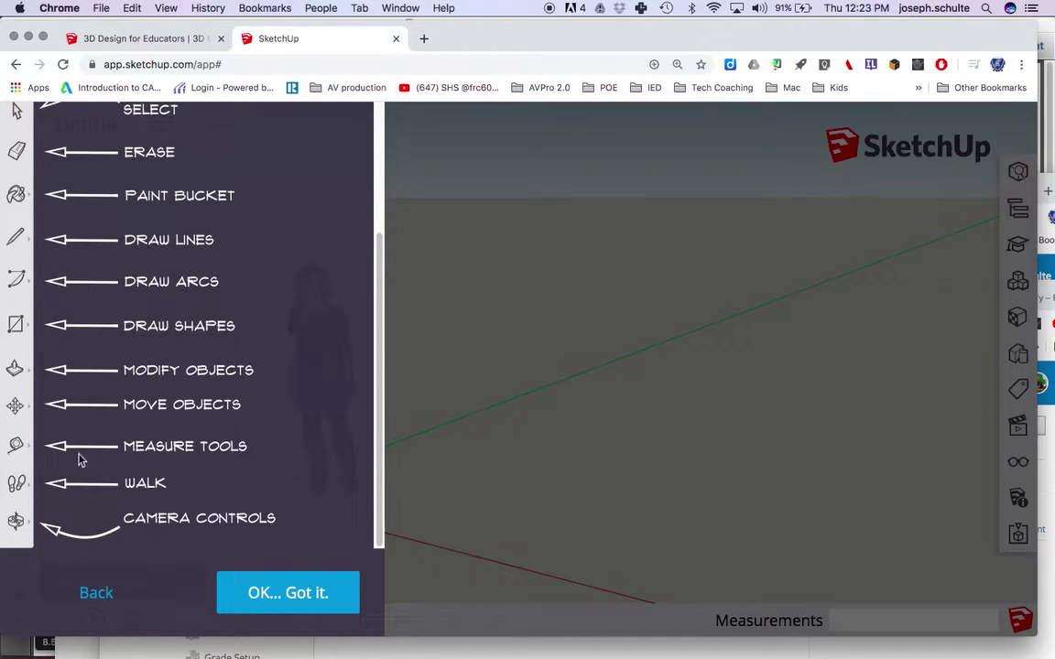
pyautogui.click(228, 595)
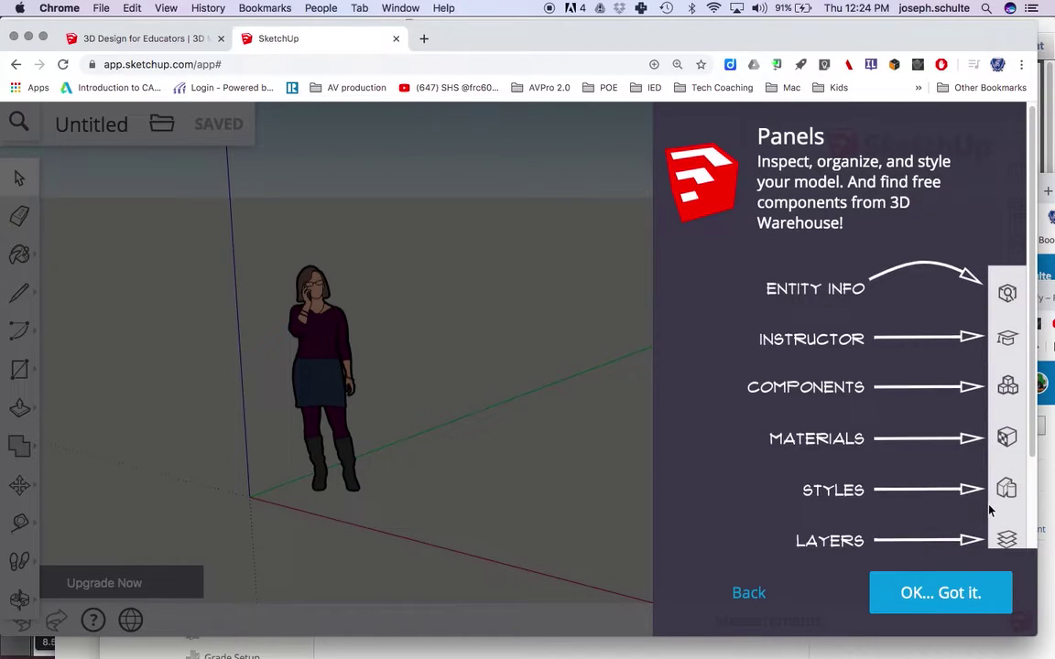
# - Read through the Panels tip and advance the tour to the Status Bar tip
pyautogui.scroll(-3, 989, 510)
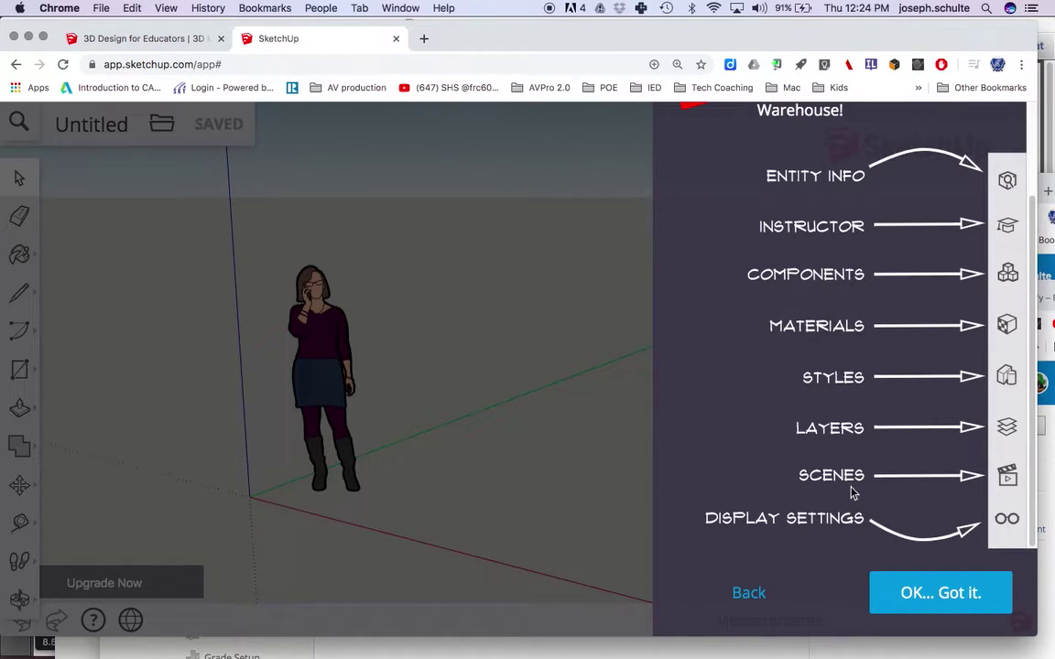
pyautogui.click(905, 595)
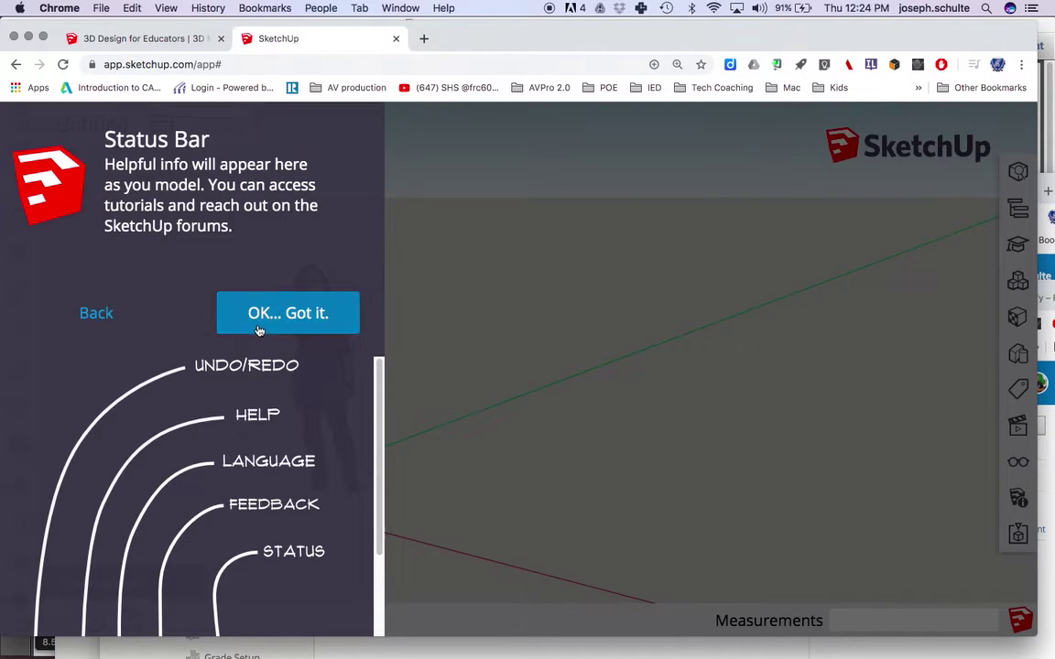
# - Zoom the page back out and advance the tour to the final Measurements tip
pyautogui.scroll(-3, 275, 439)
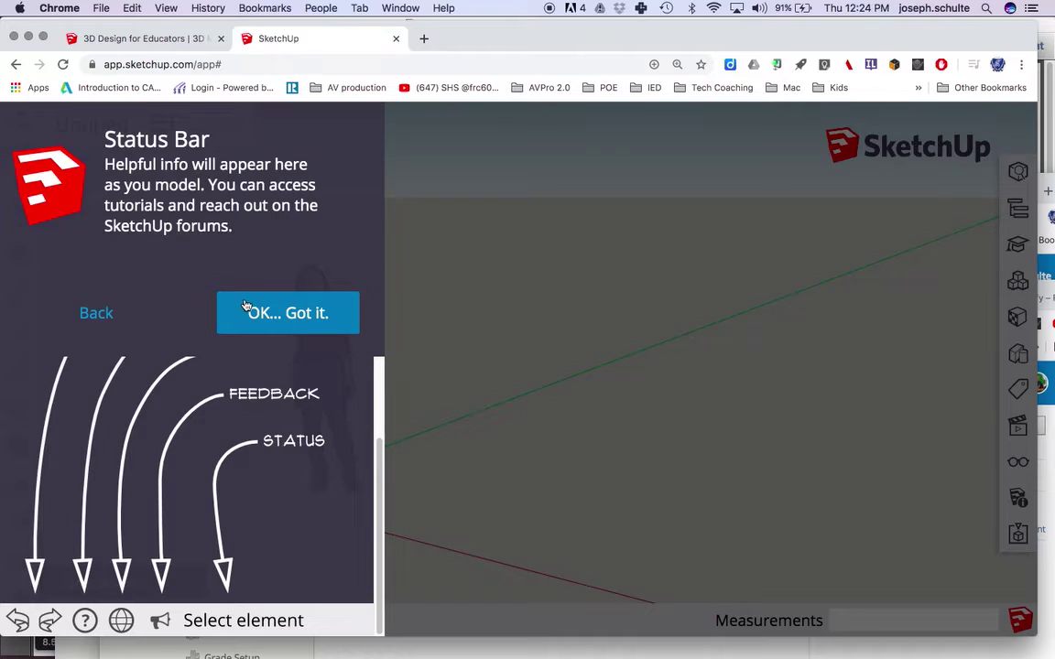
pyautogui.press('super+minus')
pyautogui.press('super+minus')
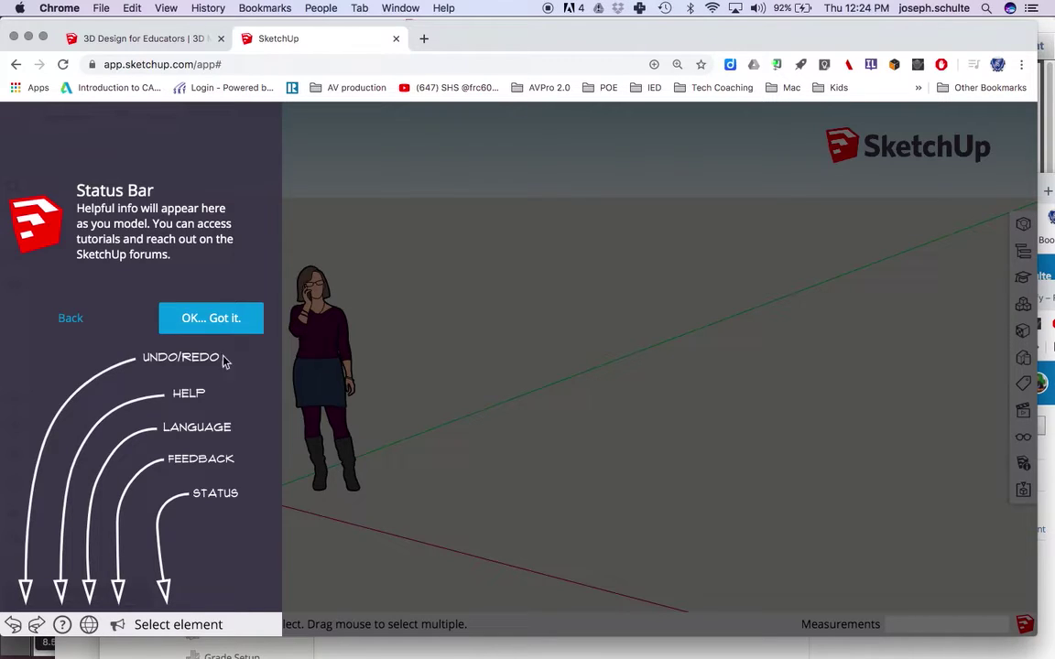
pyautogui.click(215, 318)
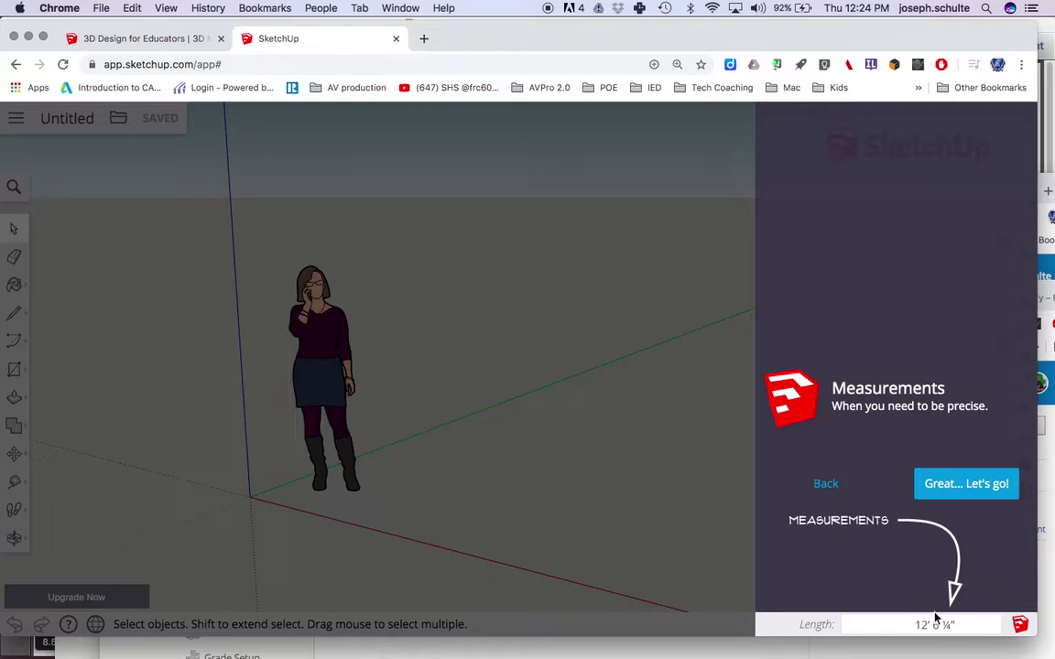
# - Close the tour and delete the default standing figure, leaving only the axes
pyautogui.click(945, 488)
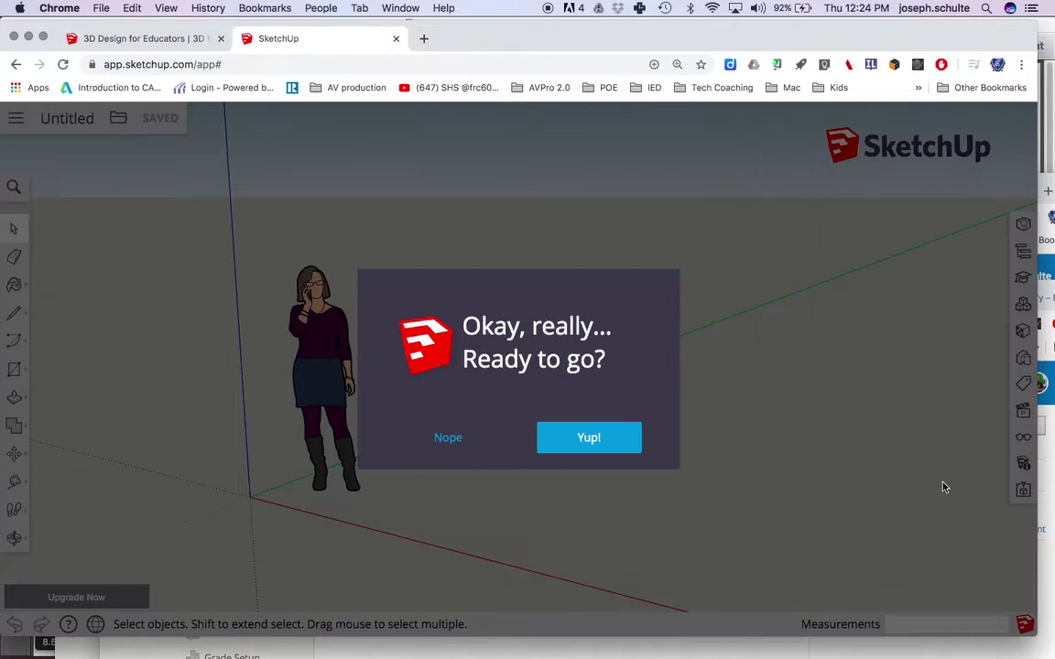
pyautogui.click(570, 438)
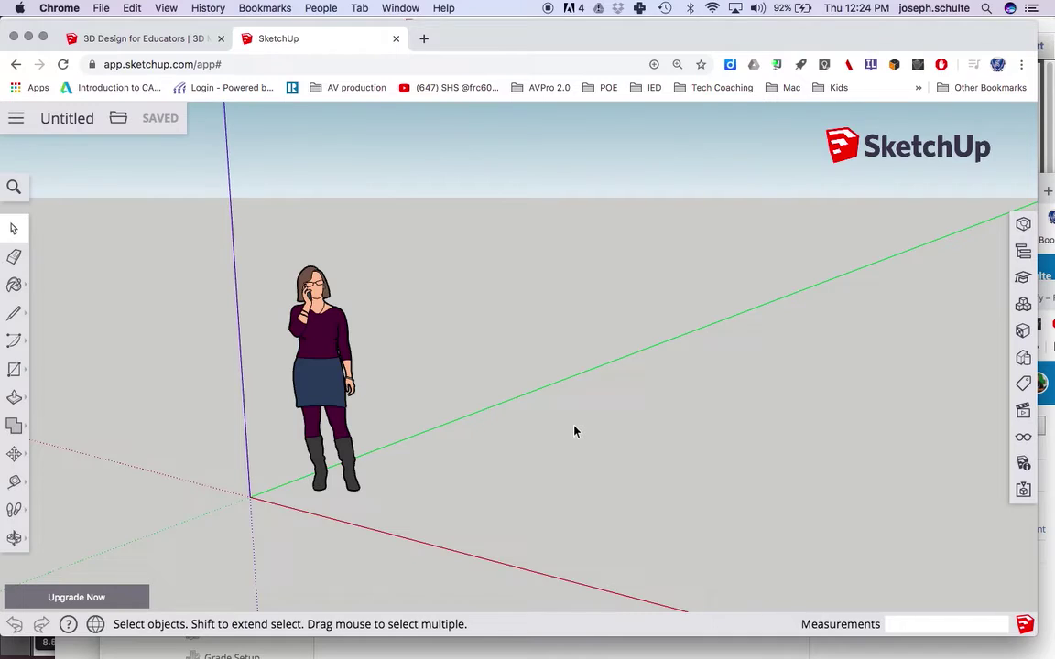
pyautogui.scroll(-5, 575, 432)
pyautogui.moveTo(577, 426); pyautogui.dragTo(439, 391, button='middle')
pyautogui.click(440, 391)
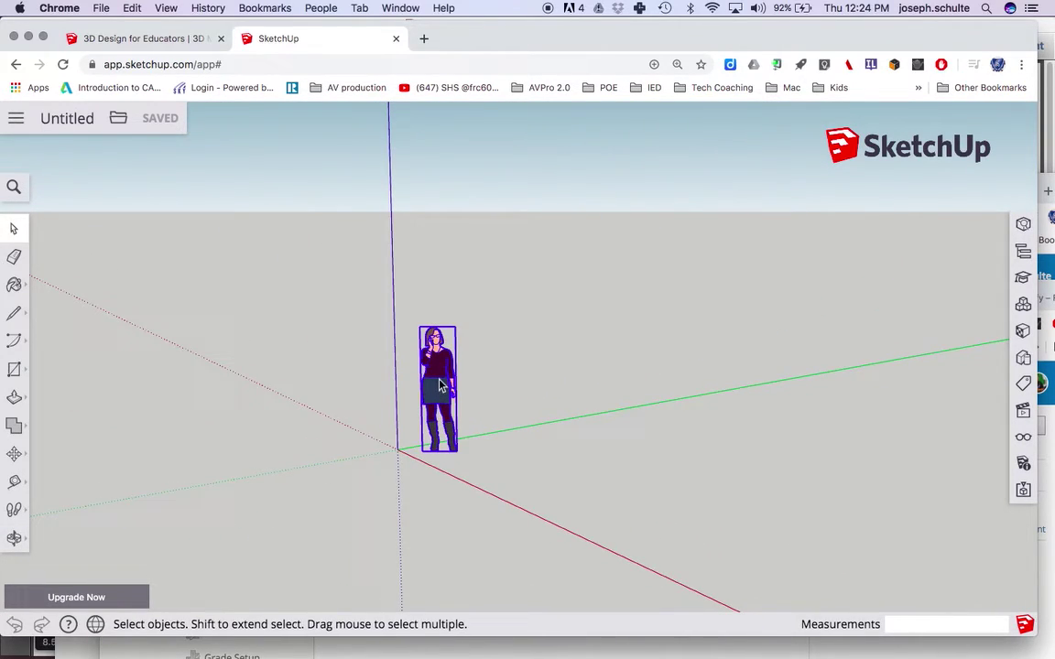
pyautogui.press('Delete')
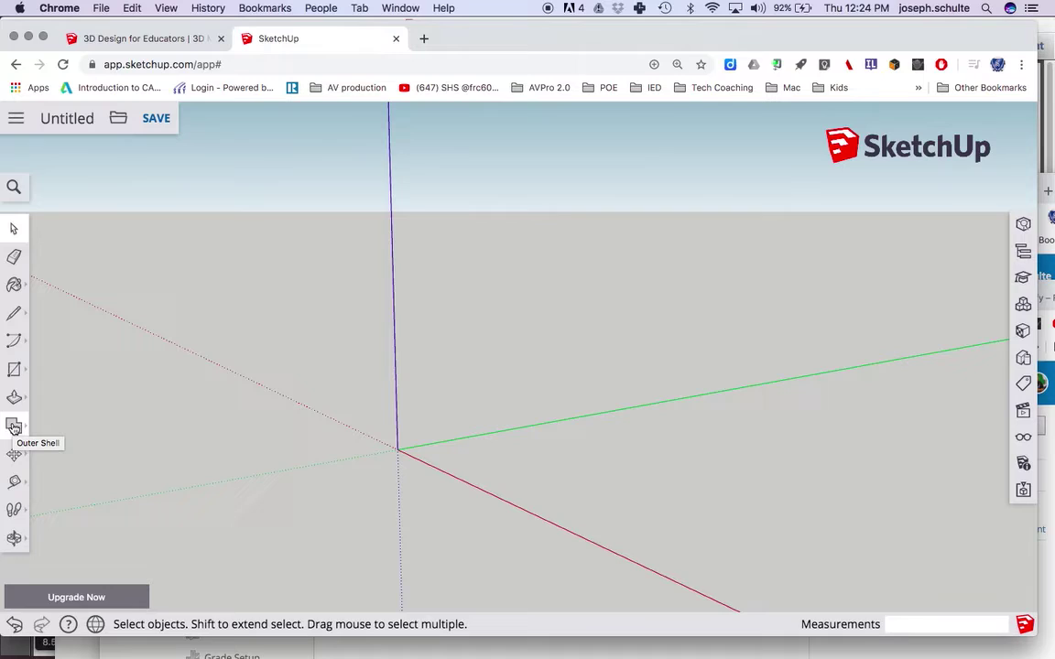
# - Draw a rectangle face on the ground from the origin, then orbit to view it from above
pyautogui.click(20, 372)
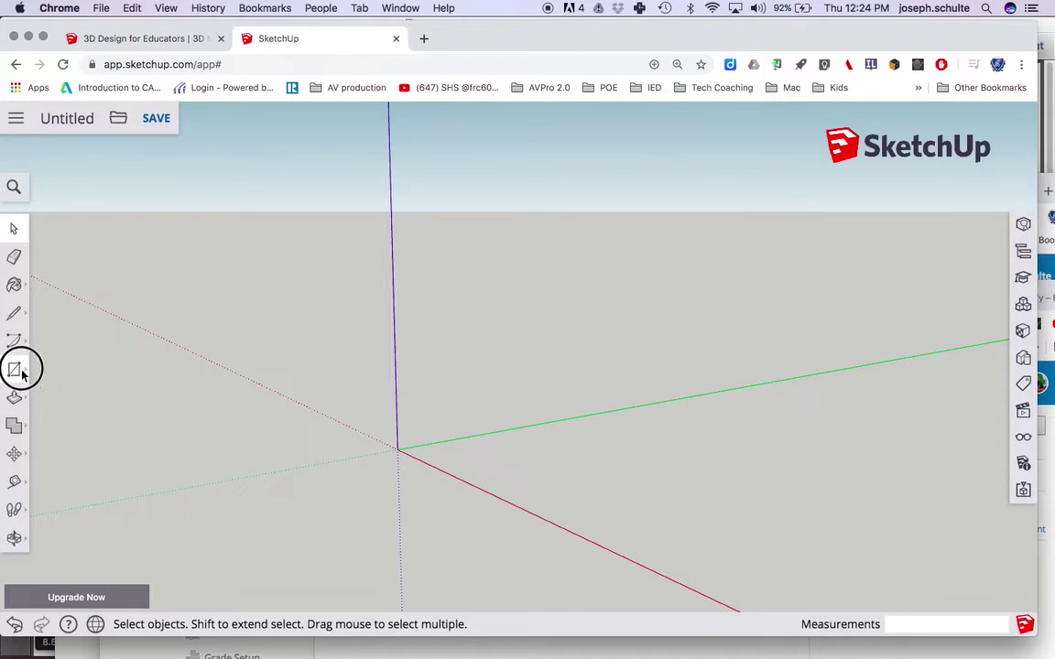
pyautogui.click(396, 448)
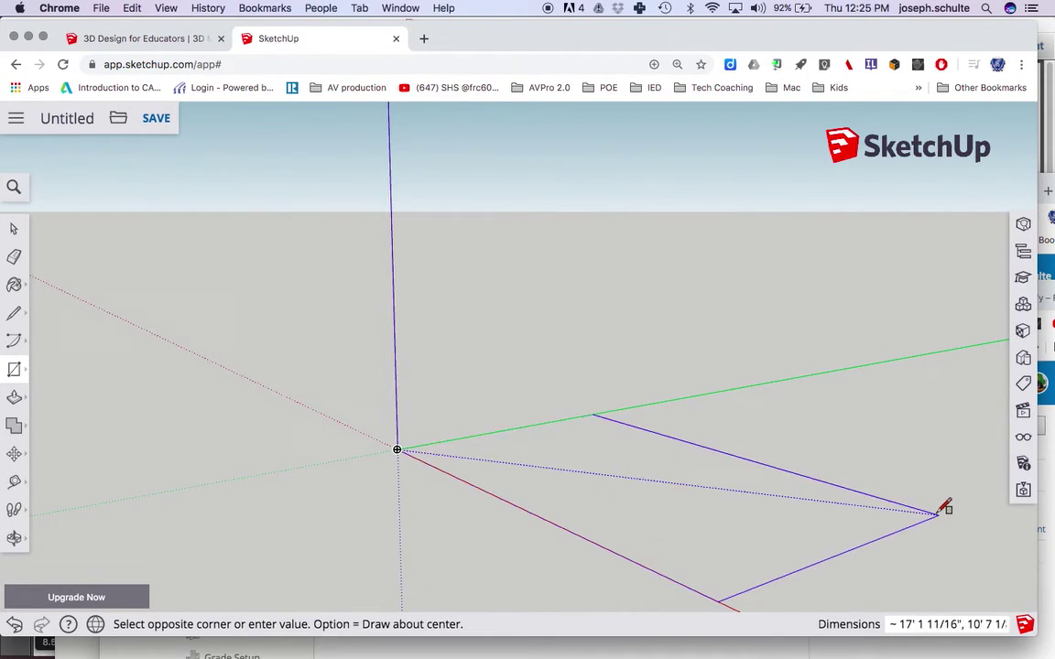
pyautogui.click(958, 458)
pyautogui.press('space')
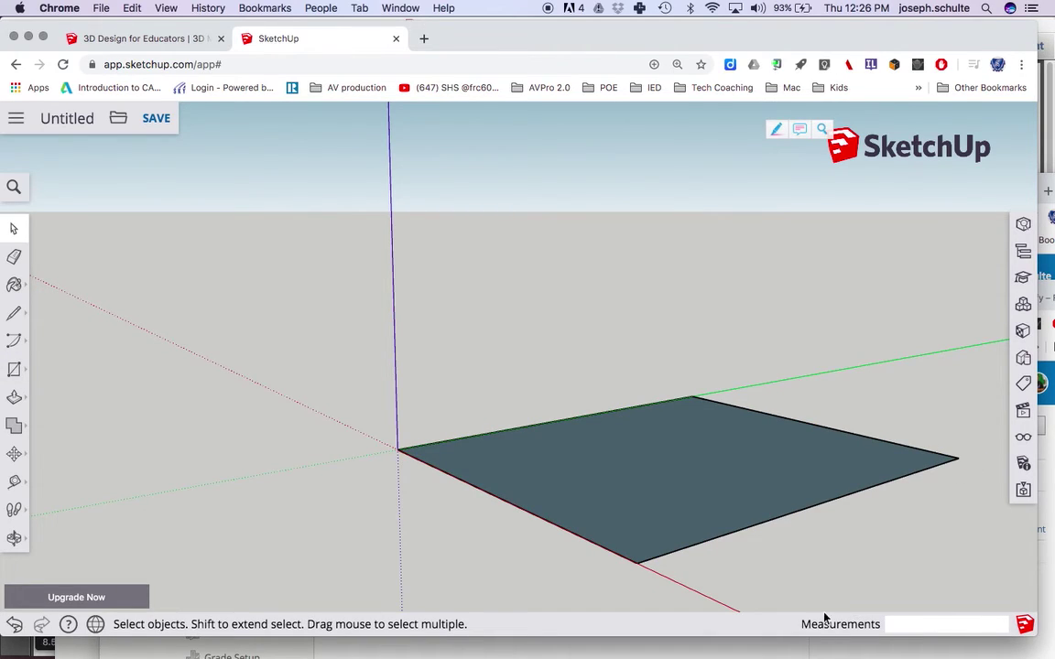
pyautogui.moveTo(887, 540); pyautogui.dragTo(603, 458, button='middle')
pyautogui.scroll(-5, 623, 478)
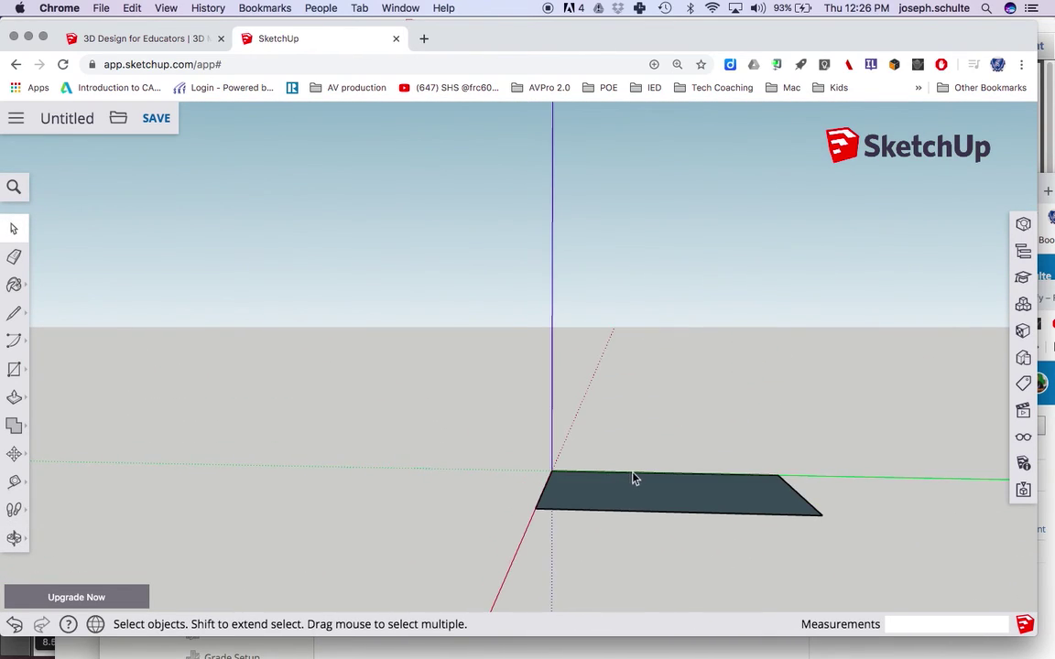
pyautogui.moveTo(683, 478); pyautogui.dragTo(485, 596, button='middle')
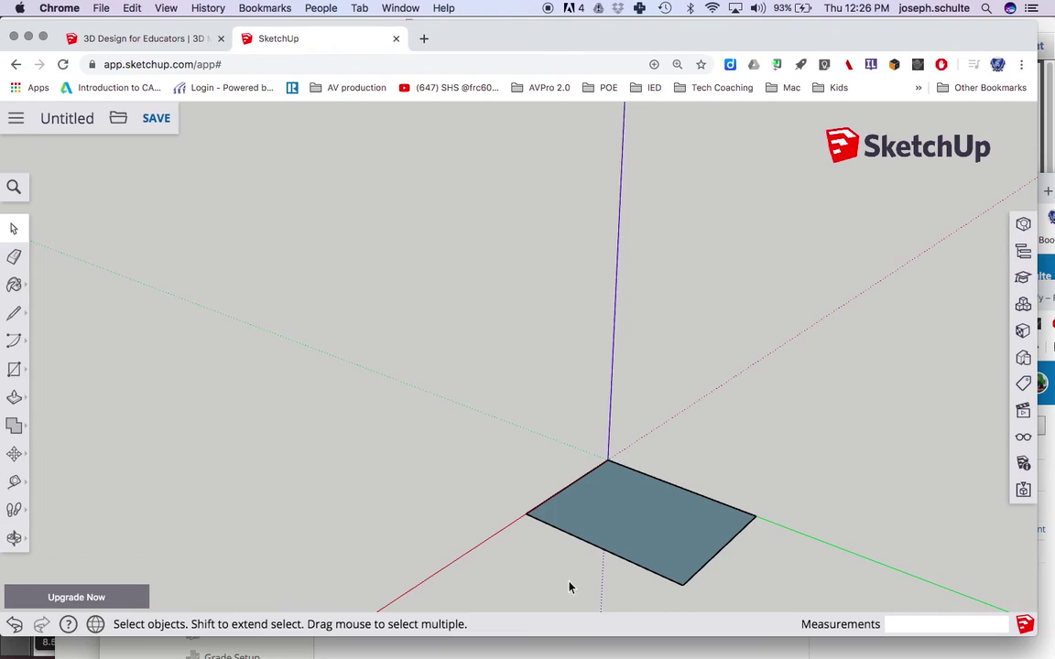